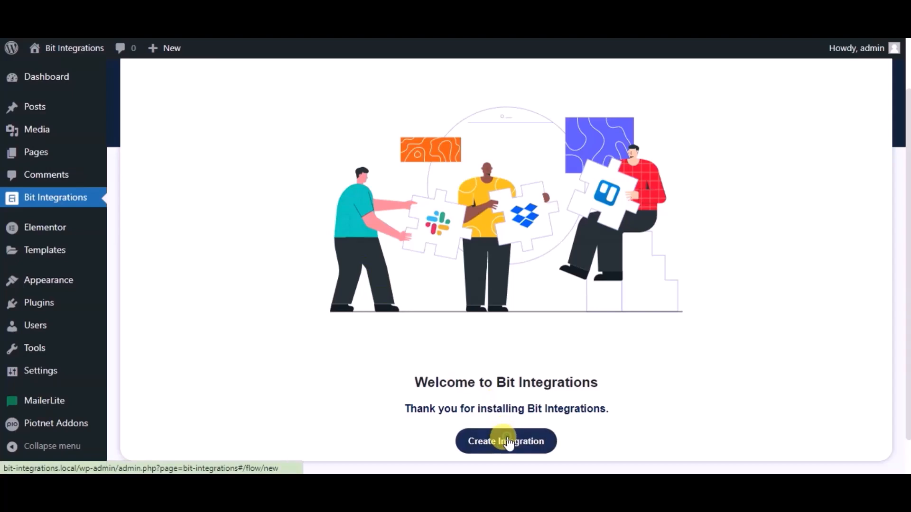
Set PiotnetAddonForm as the trigger, with Simple Contact Form as the form
type("pio")
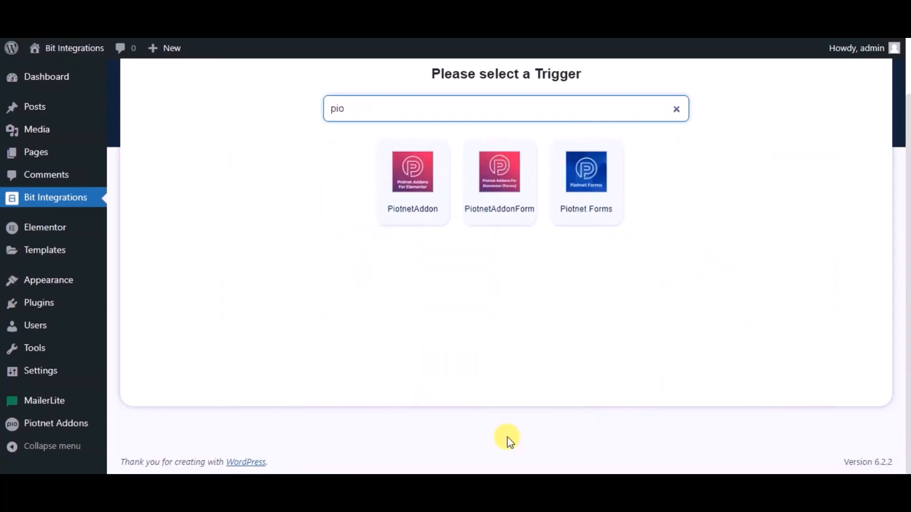
left_click(485, 199)
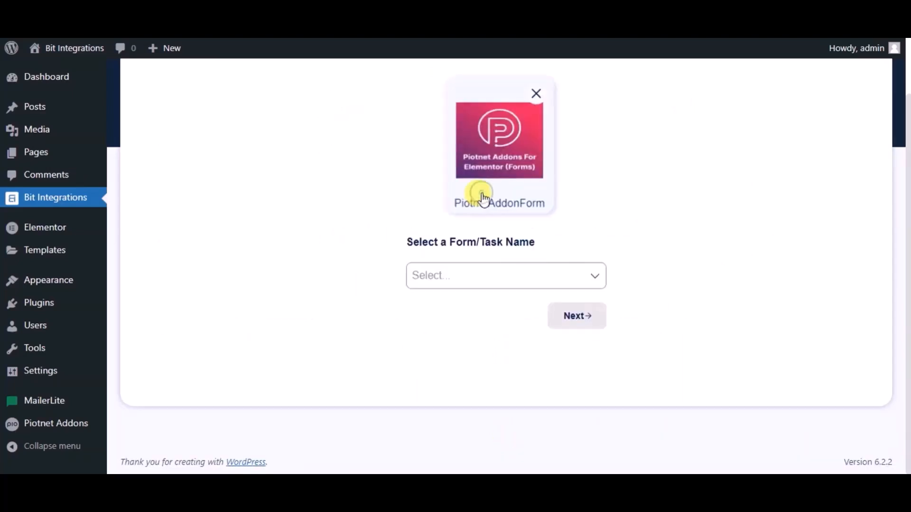
left_click(458, 281)
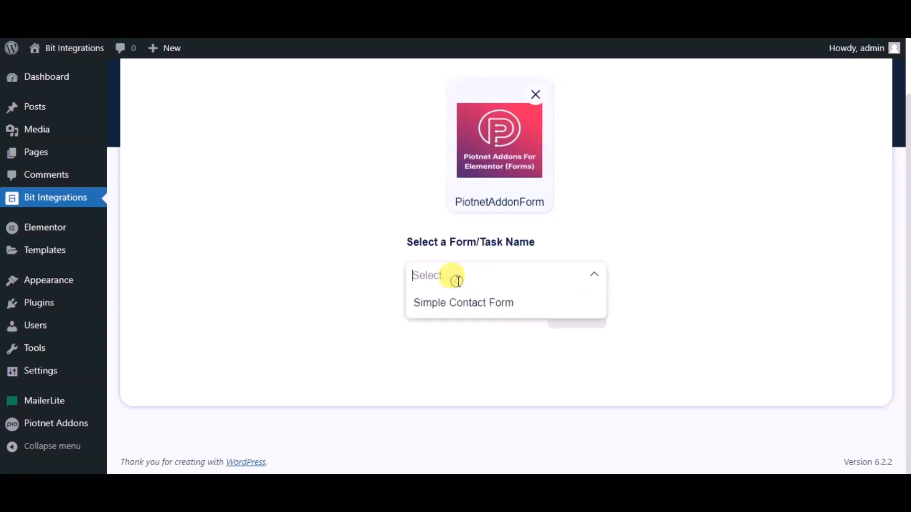
left_click(463, 304)
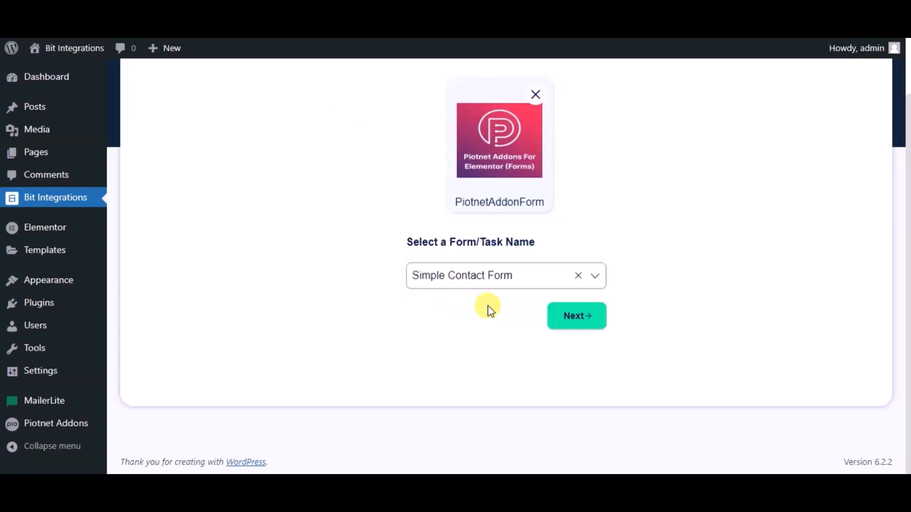
Choose Trello as the action and open Trello's API console to get a client ID
left_click(563, 318)
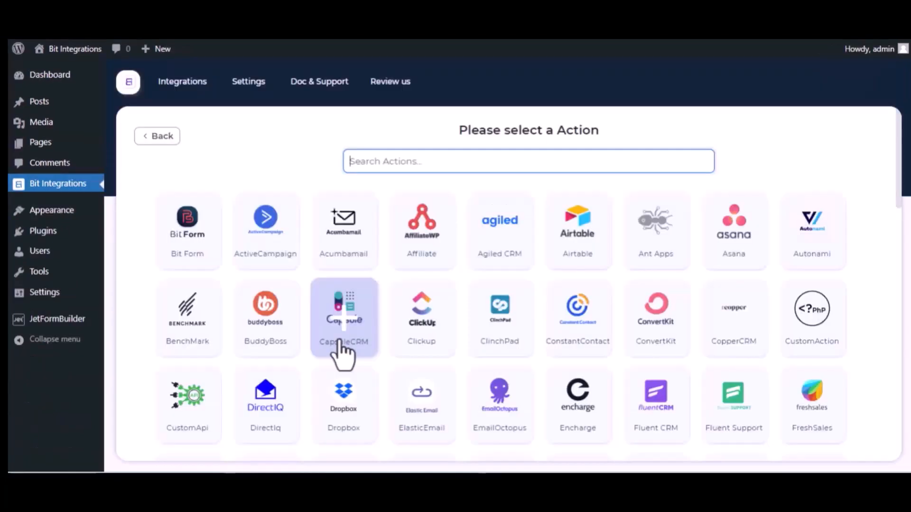
type("trel")
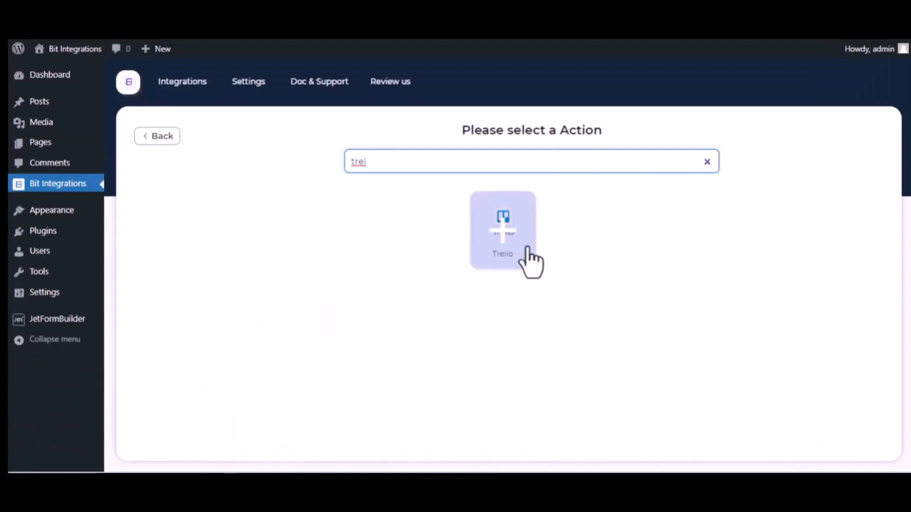
left_click(519, 258)
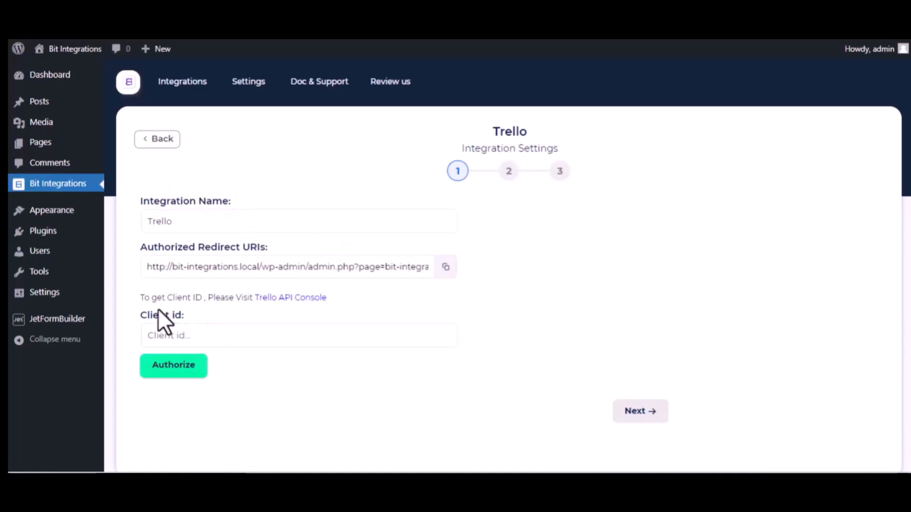
left_click(316, 298)
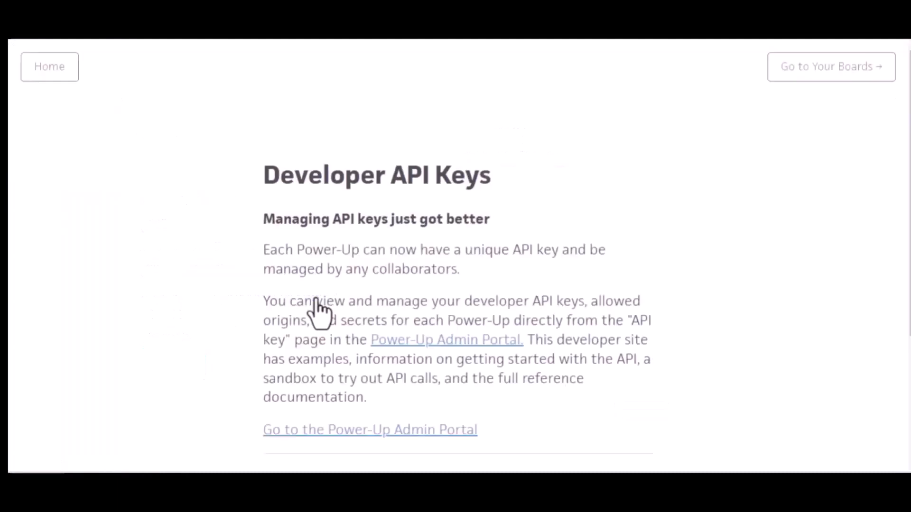
Open the Power-Up Admin Portal and accept the Trello Developer Terms
left_click(456, 343)
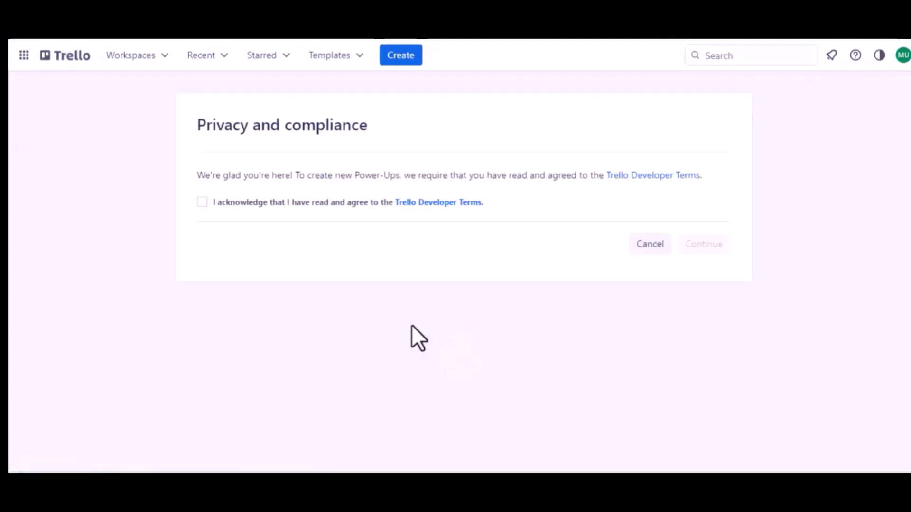
left_click(199, 201)
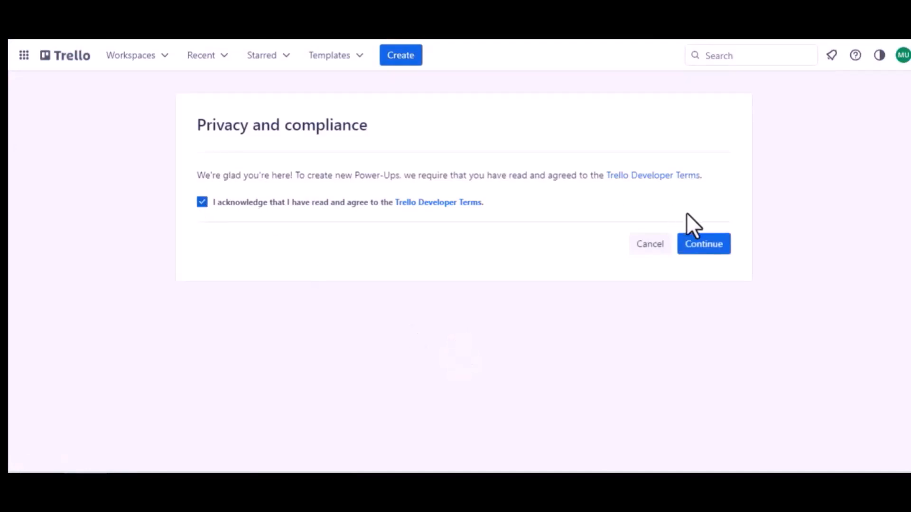
left_click(686, 243)
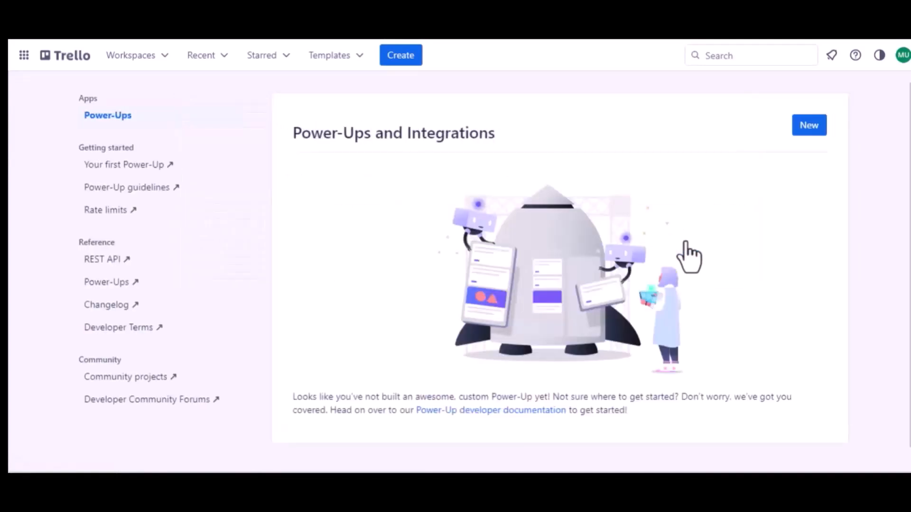
Start a new Power-Up named 'Jet Form Builder' assigned to Trello Workspace
left_click(809, 126)
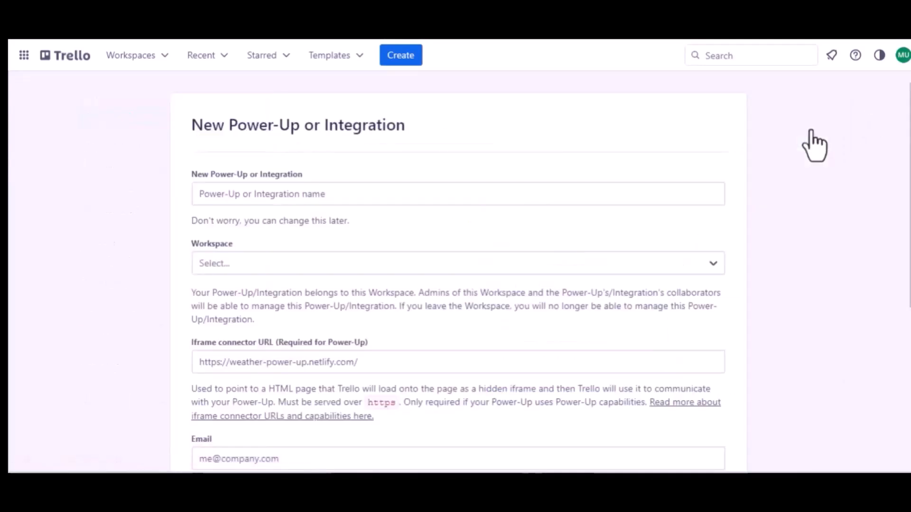
left_click(292, 195)
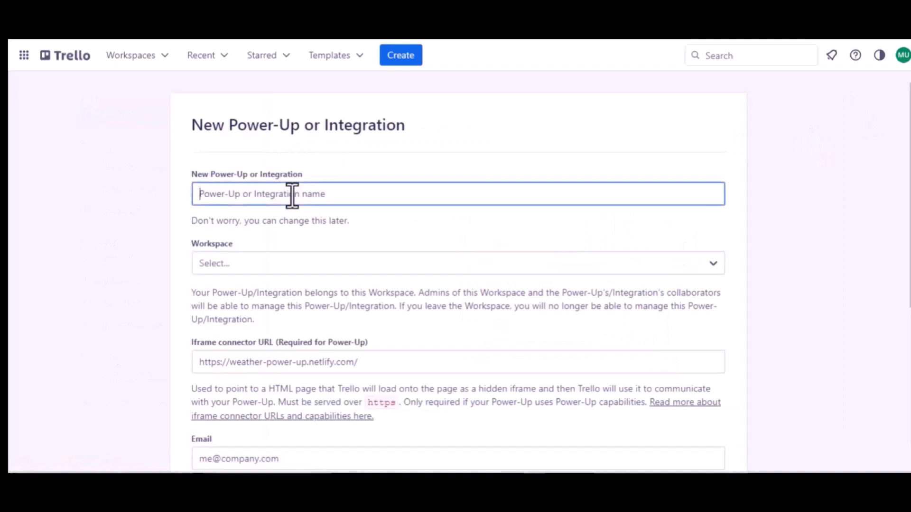
type("Jet Form ")
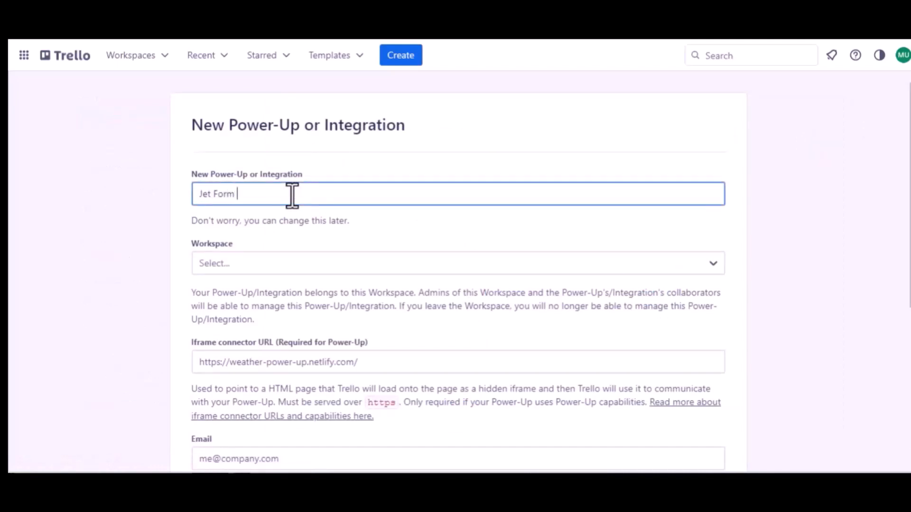
type("Buider")
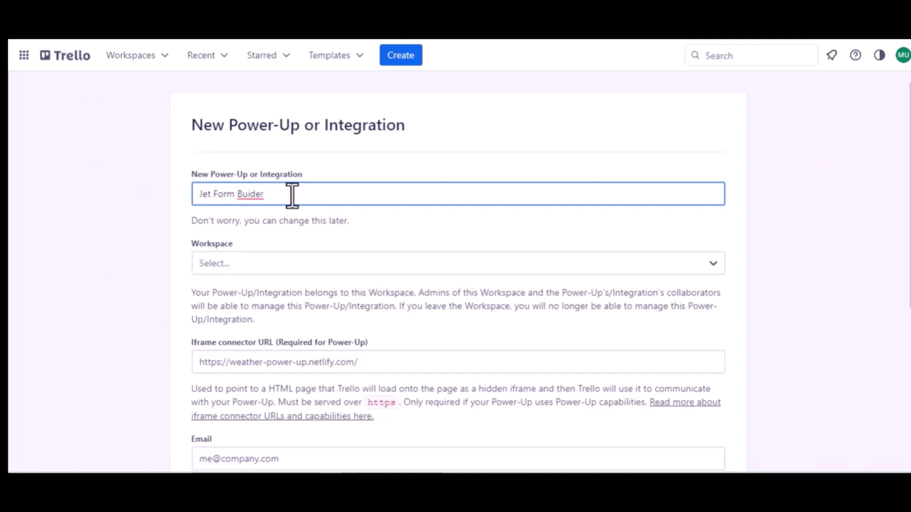
left_click(250, 194)
type("l")
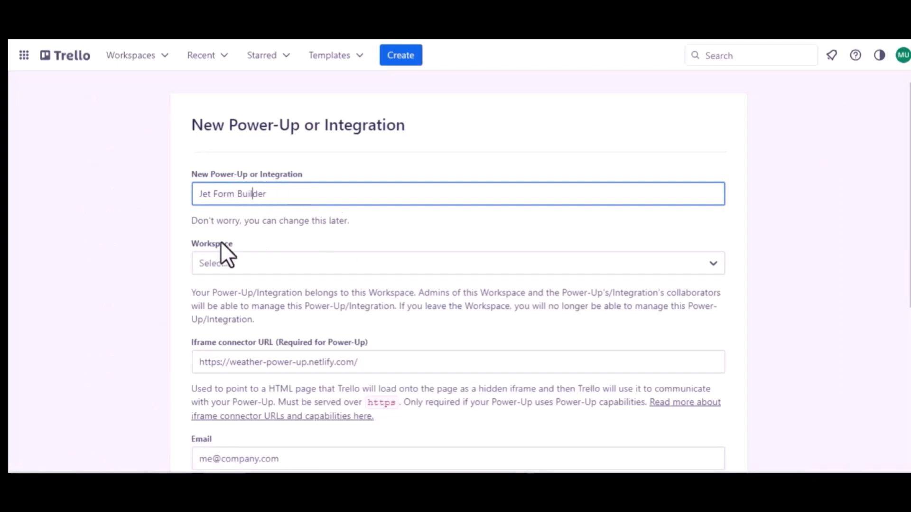
left_click(261, 256)
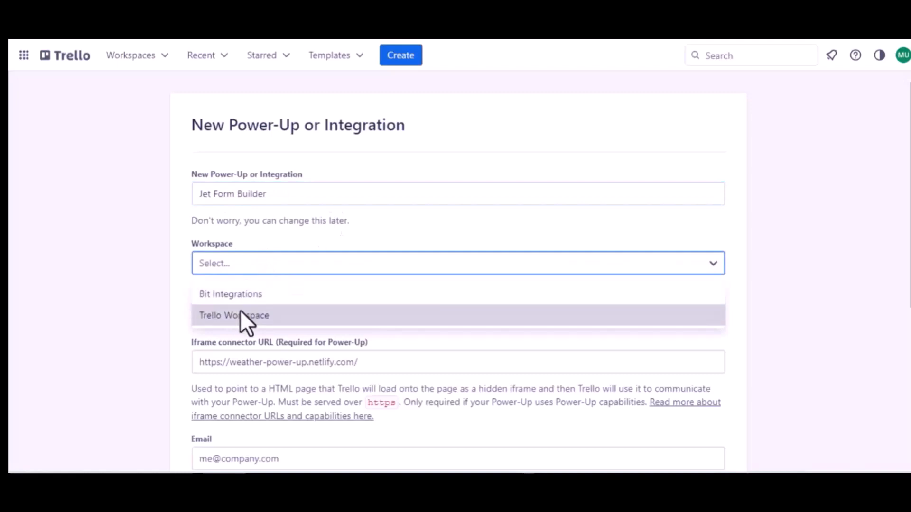
left_click(240, 313)
scroll(240, 316, "down", 1)
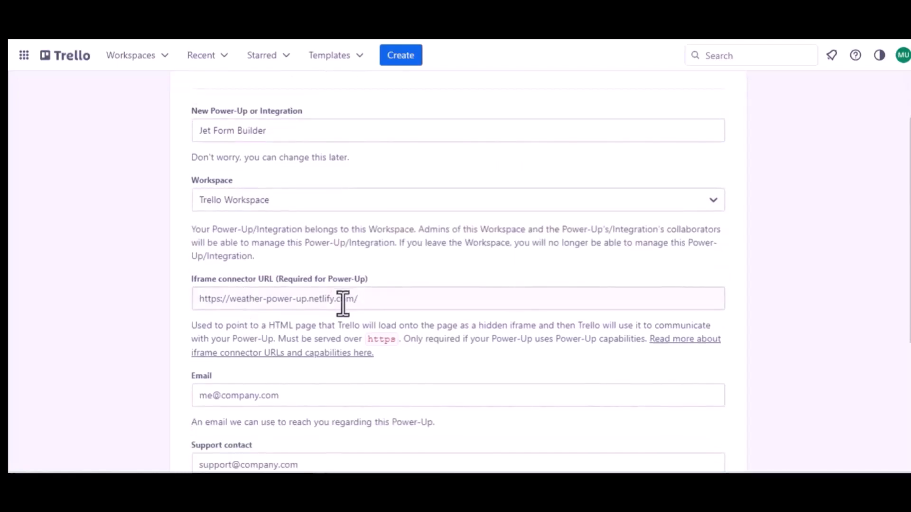
scroll(285, 294, "down", 2)
Enter the support e-mail as Email and Support contact, author 'Bit Apps', and create the Power-Up
left_click(261, 291)
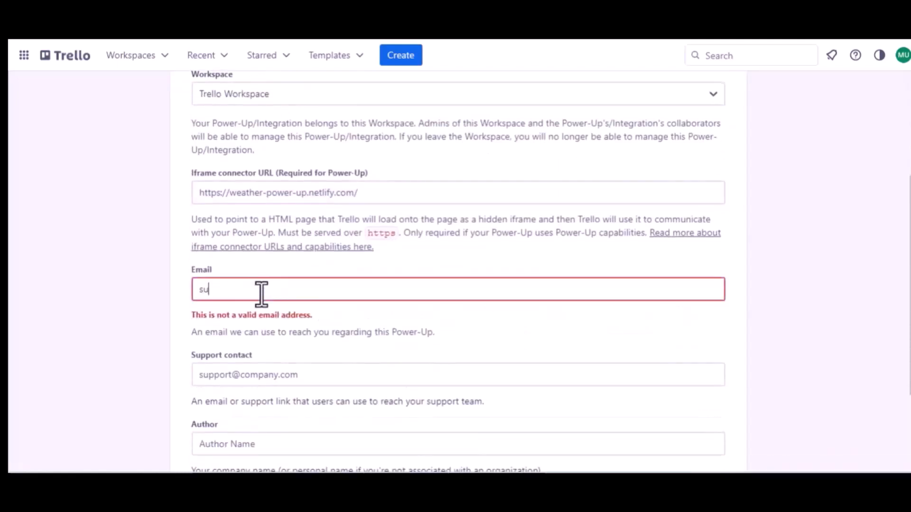
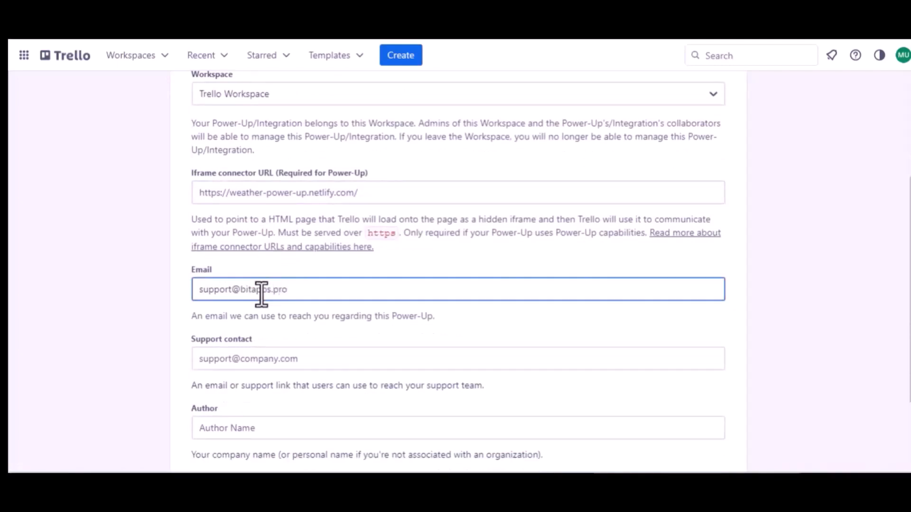
key("ctrl+a")
key("ctrl+c")
left_click(256, 360)
key("ctrl+v")
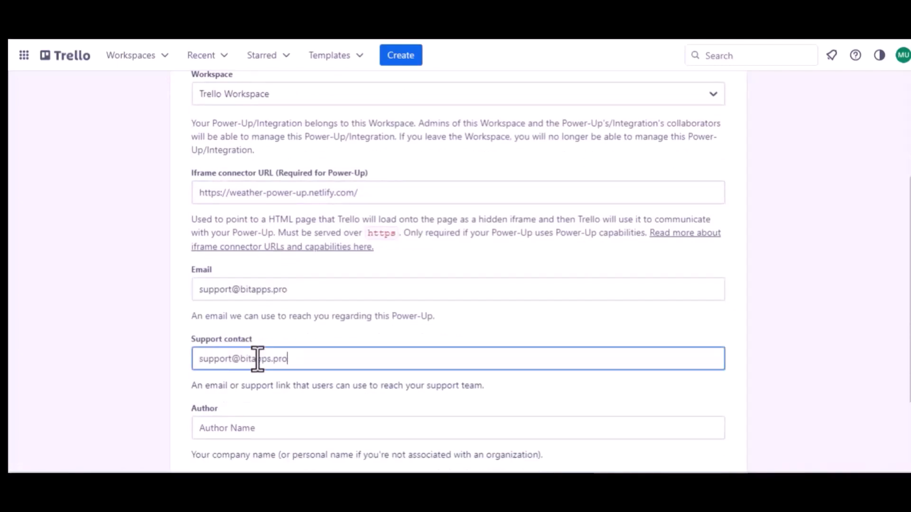
scroll(256, 359, "down", 3)
left_click(213, 326)
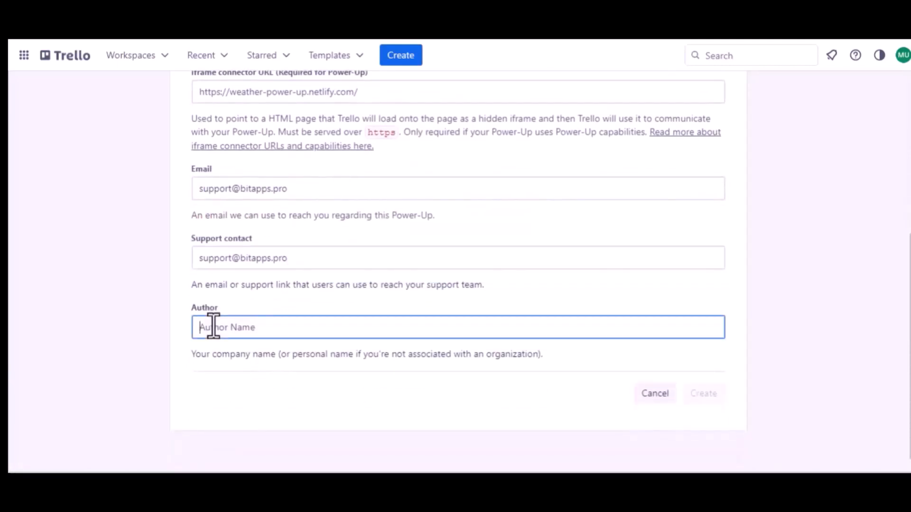
type("B")
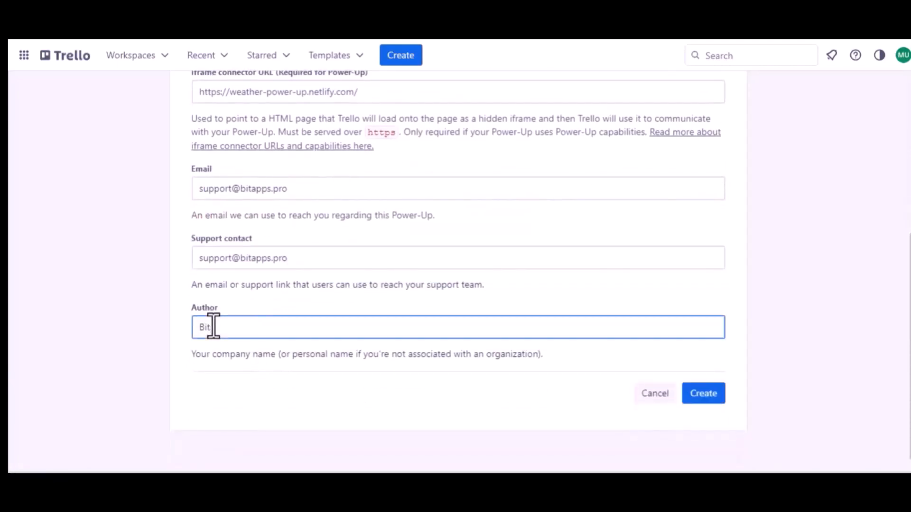
type("it Apps")
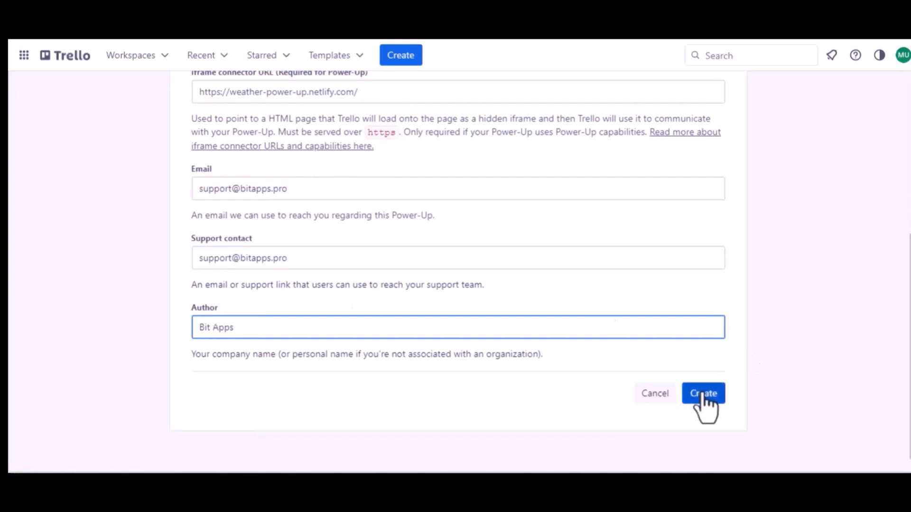
left_click(703, 394)
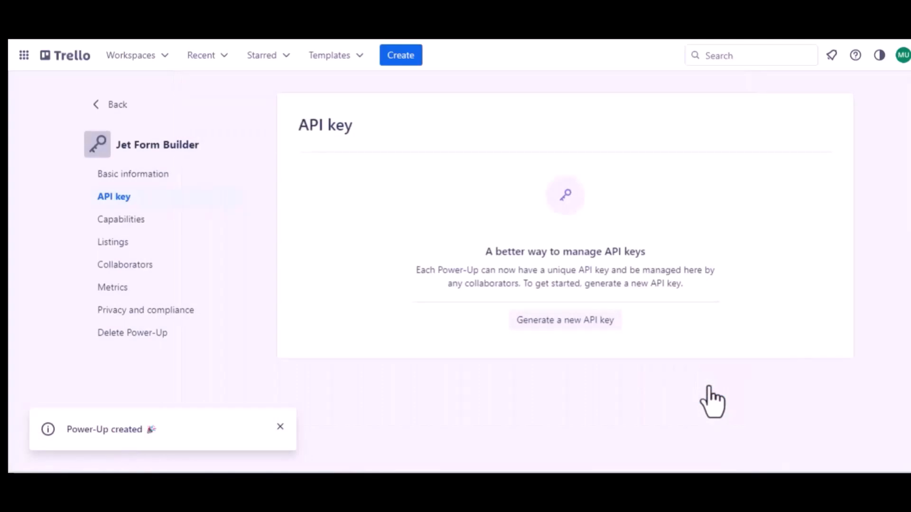
Generate a new API key for Jet Form Builder and copy Bit Integrations' authorized redirect URI
left_click(561, 321)
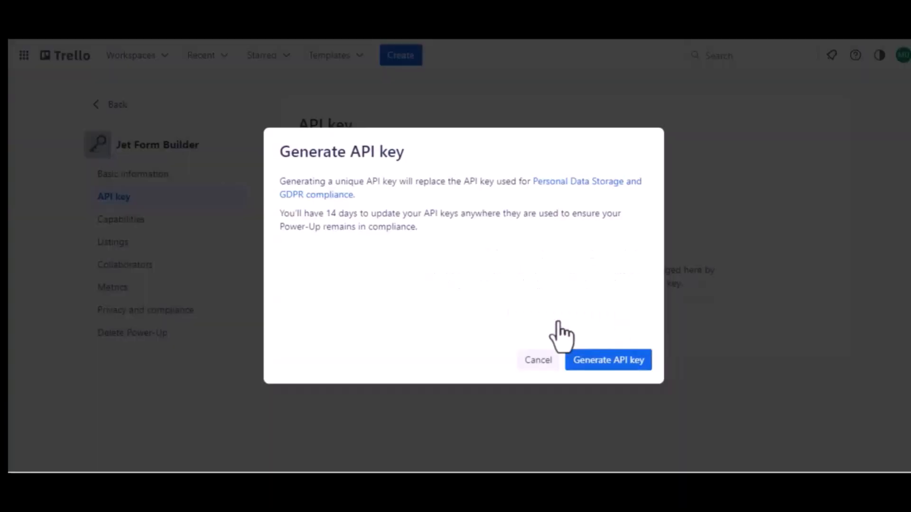
left_click(604, 361)
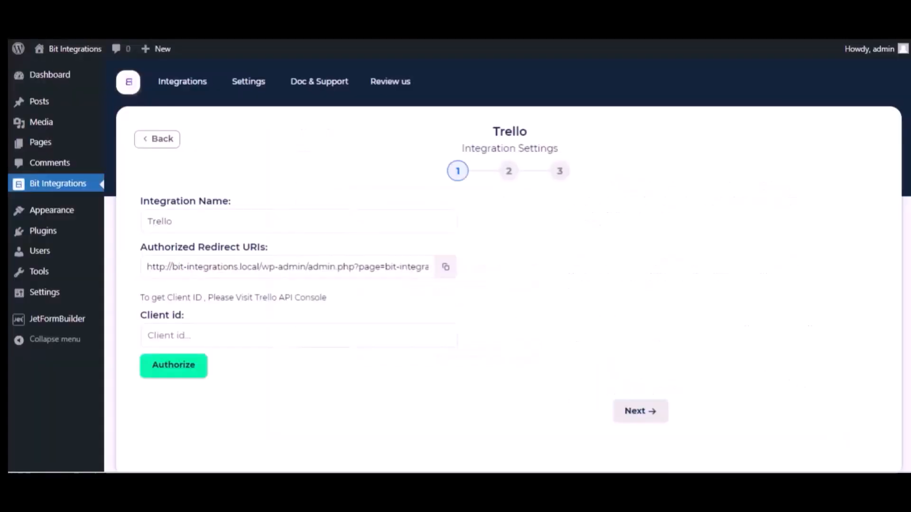
left_click(446, 267)
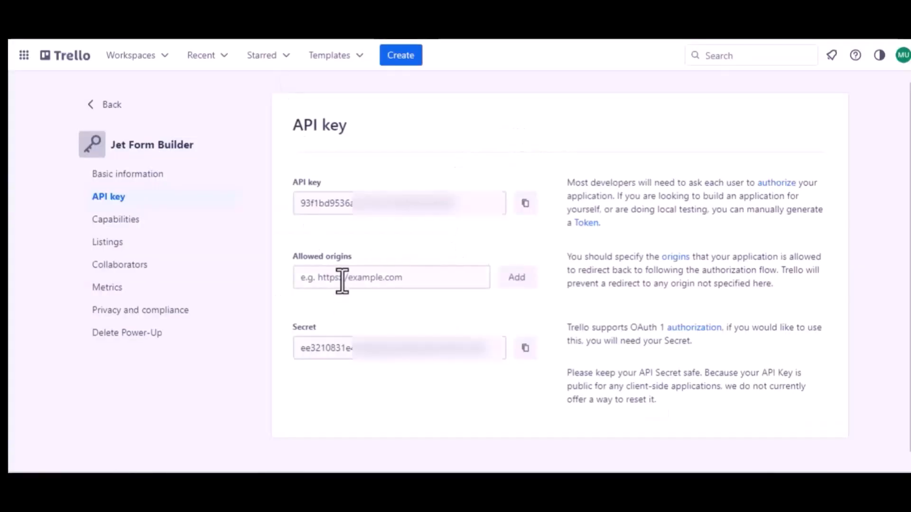
Add the Bit Integrations redirect URI as an allowed origin, then copy the Power-Up's API key
left_click(342, 282)
key("ctrl+v")
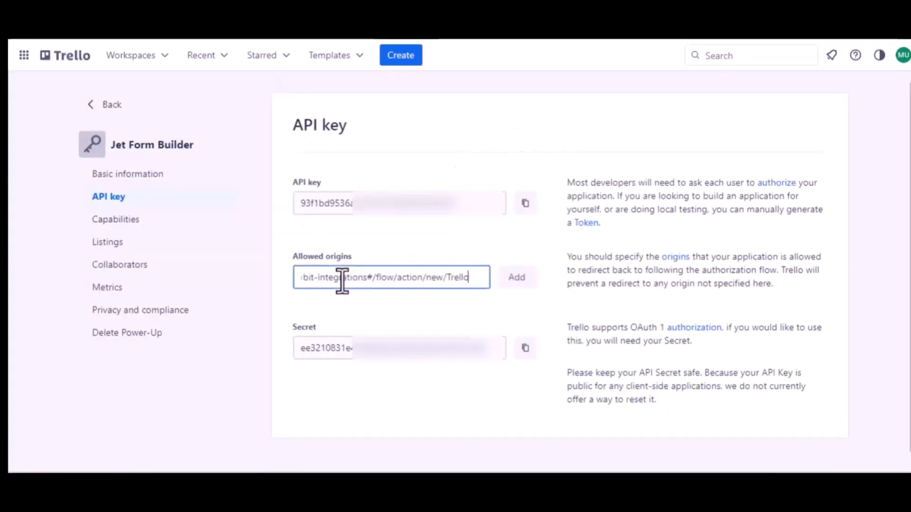
left_click(515, 285)
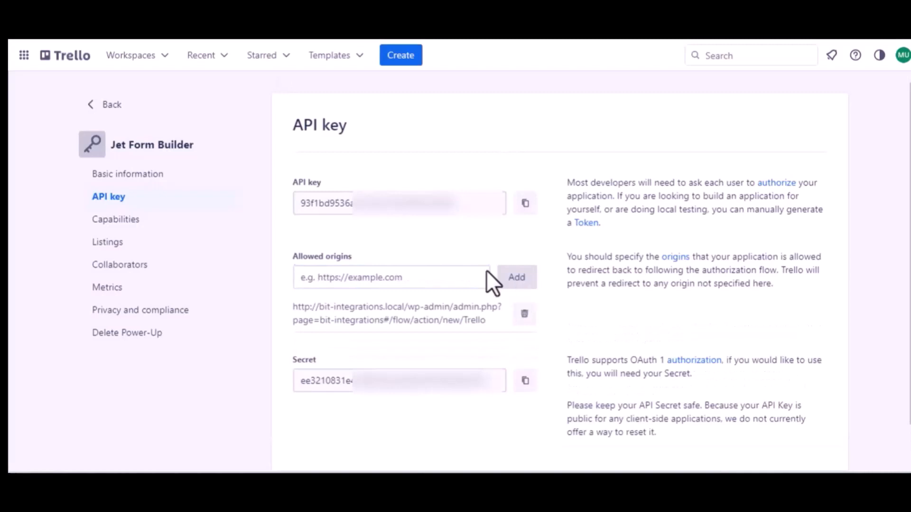
left_click(525, 204)
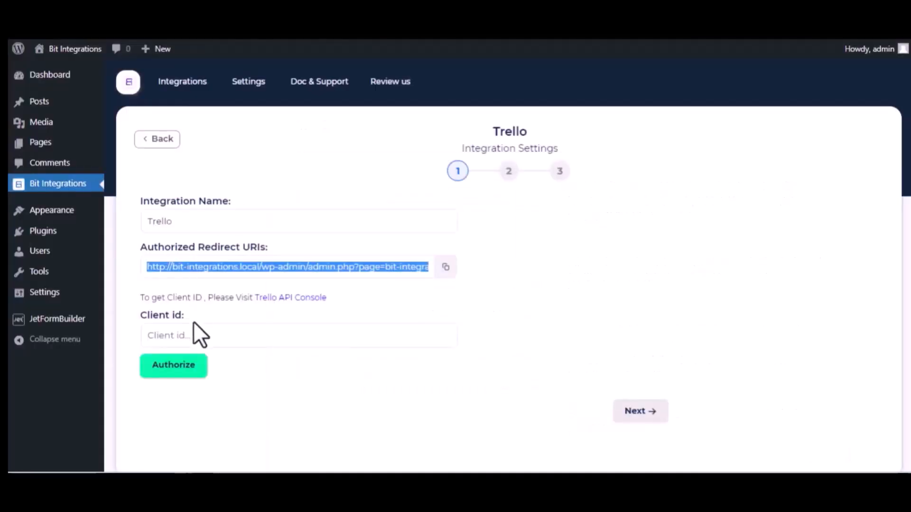
Paste the API key as the Client id and allow Jet Form Builder access to the Trello account
left_click(198, 335)
key("ctrl+v")
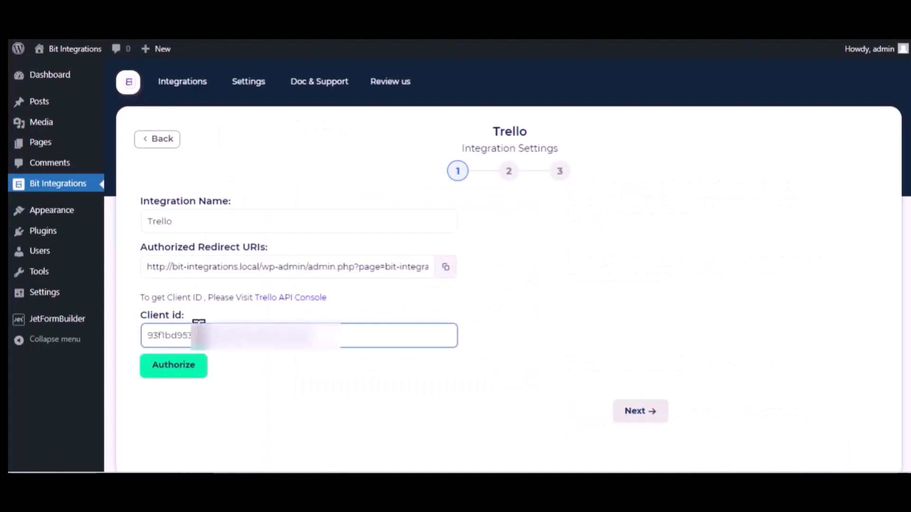
left_click(182, 366)
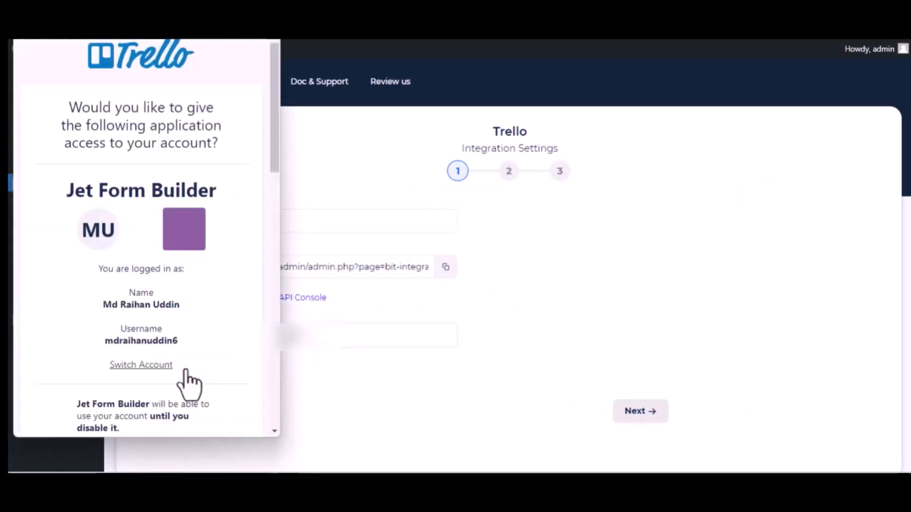
scroll(189, 384, "down", 15)
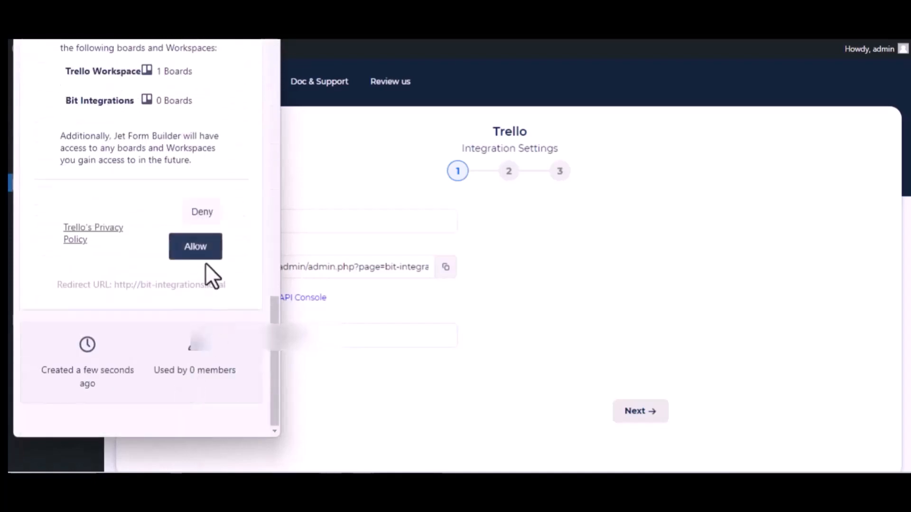
left_click(189, 250)
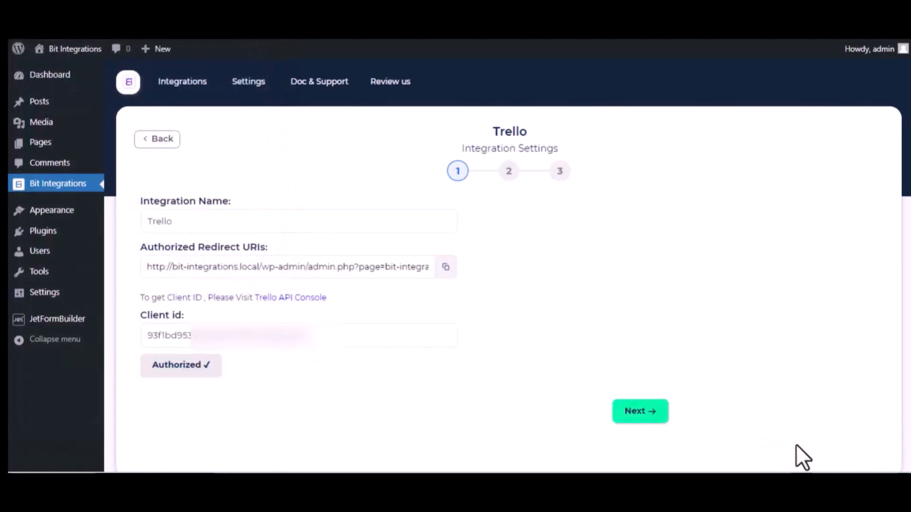
left_click(334, 345)
scroll(334, 355, "down", 2)
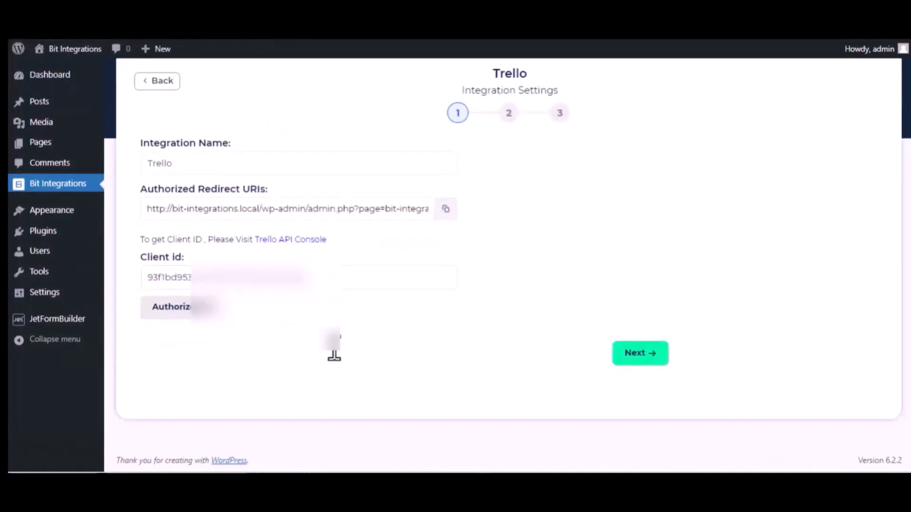
Send cards to the To Do list of the Bit Integrations board
left_click(644, 353)
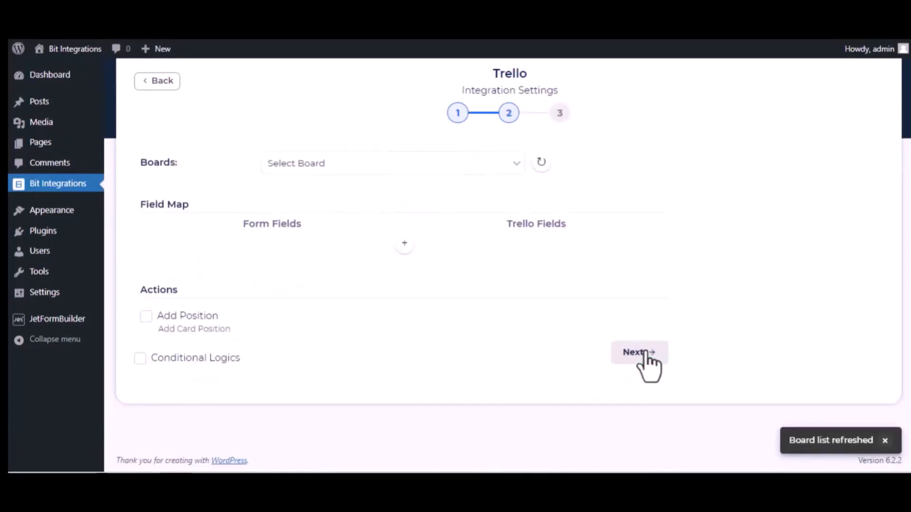
left_click(345, 166)
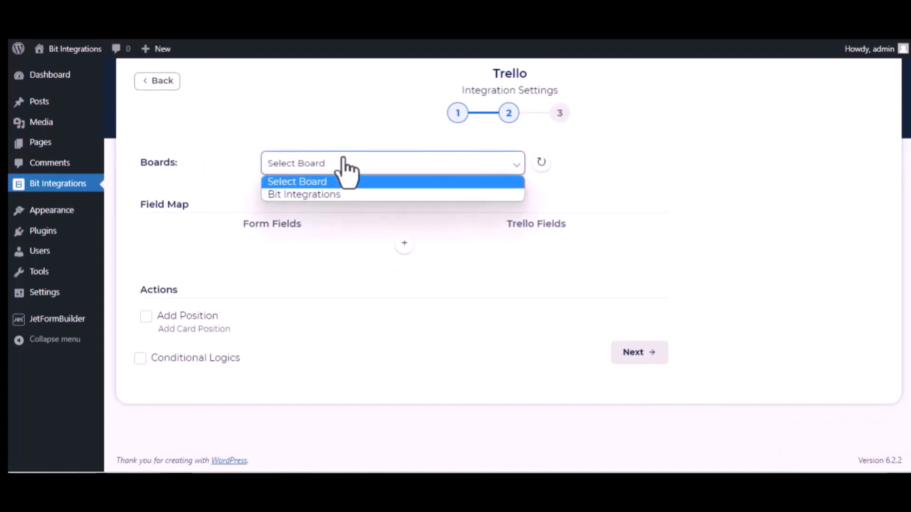
left_click(340, 194)
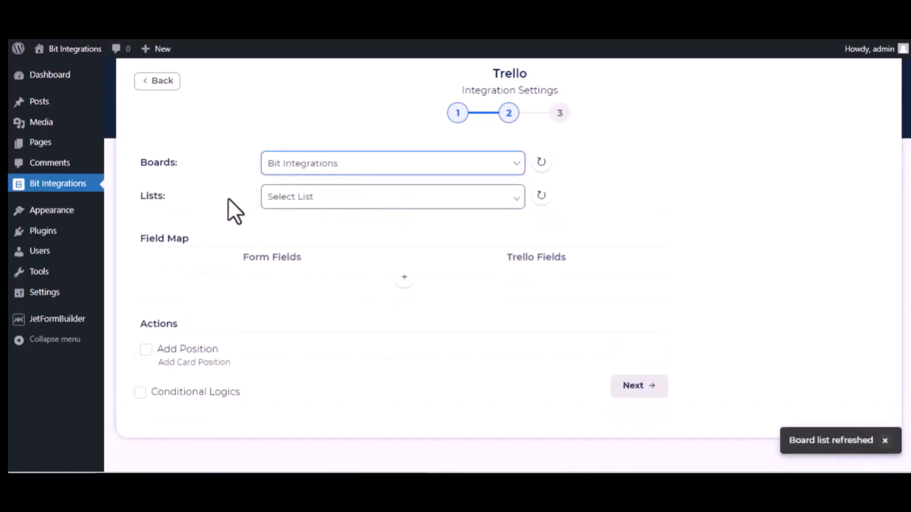
left_click(300, 203)
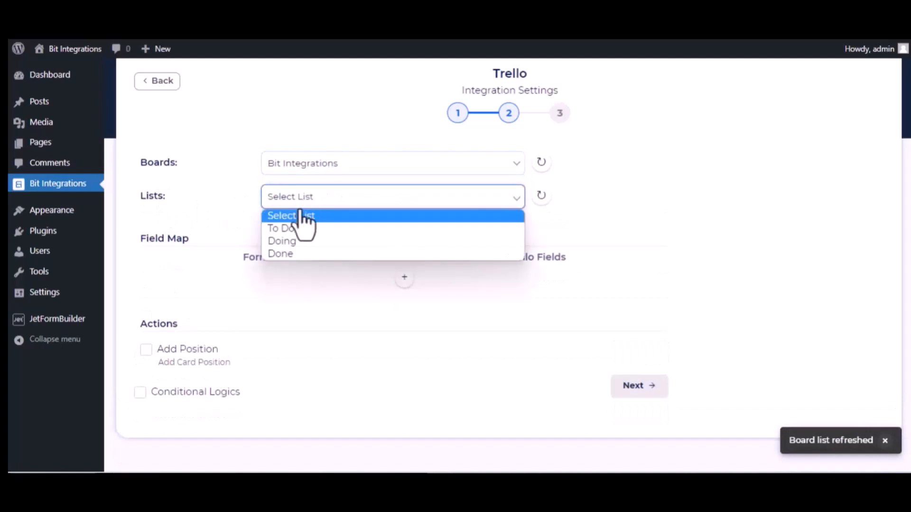
left_click(301, 230)
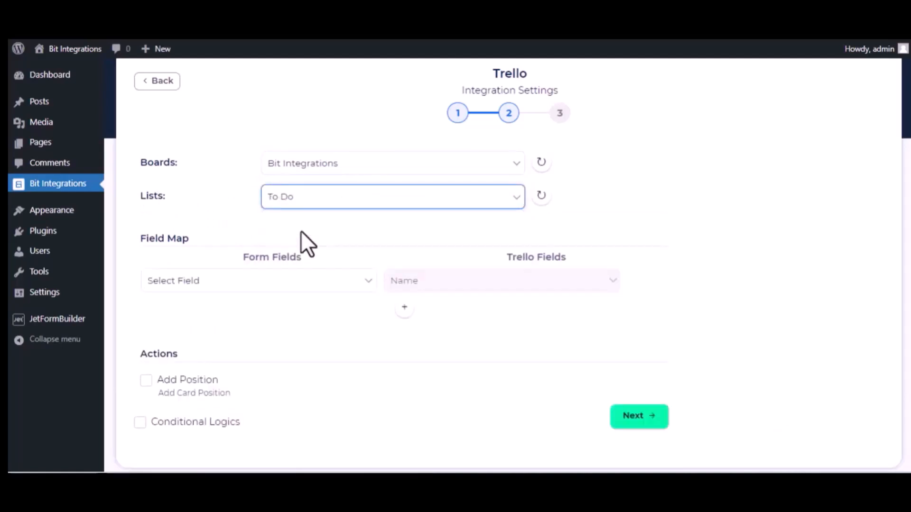
Map the form's name field to Name and description field to Description
left_click(314, 284)
scroll(286, 200, "down", 5)
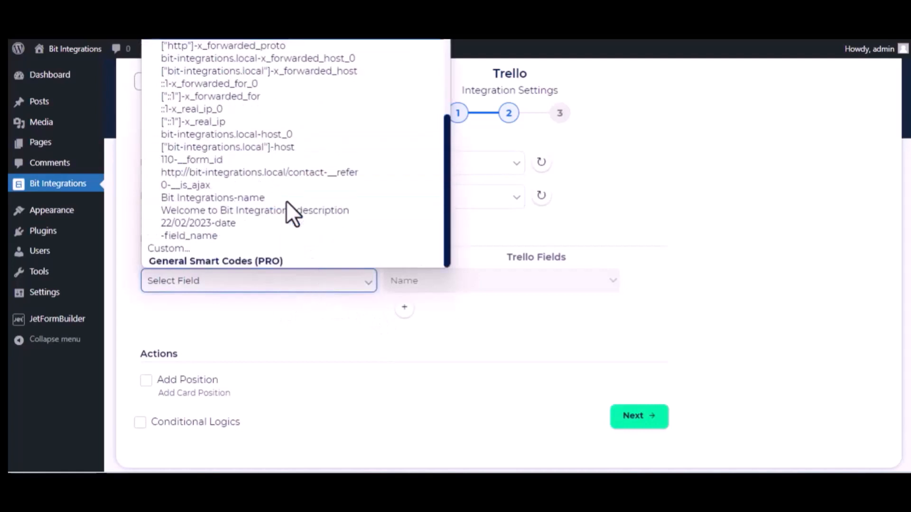
left_click(257, 199)
left_click(403, 309)
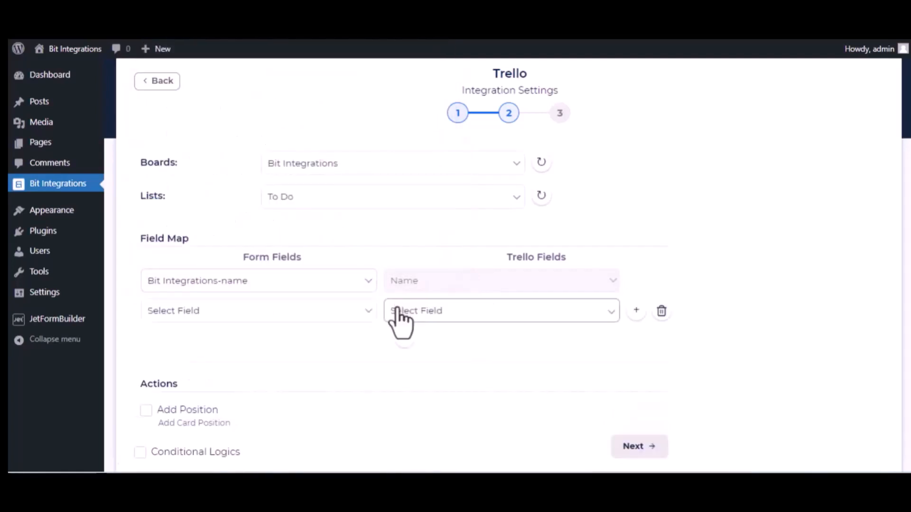
left_click(343, 311)
scroll(315, 251, "down", 6)
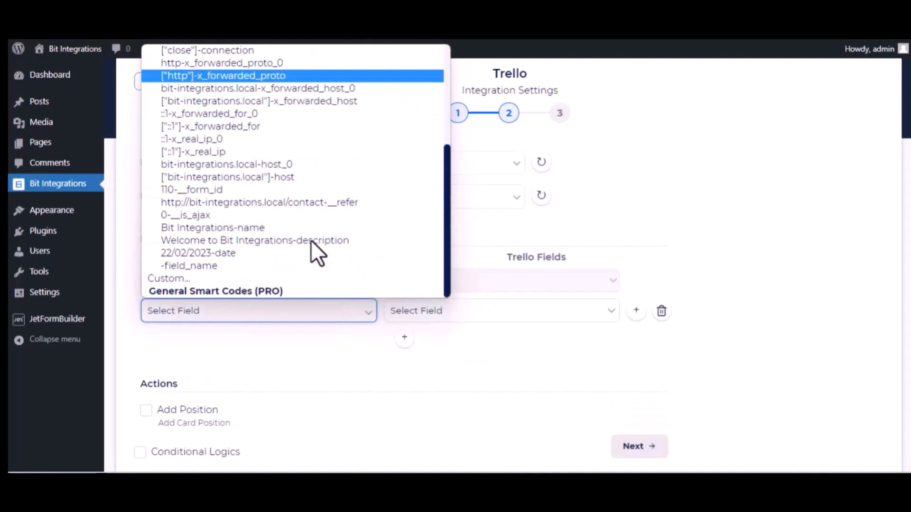
left_click(261, 241)
left_click(502, 319)
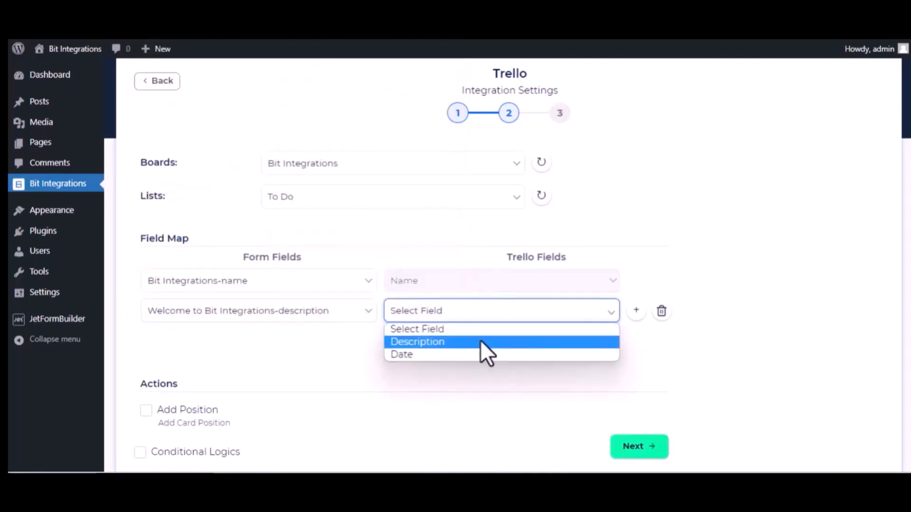
left_click(481, 342)
Map the form's date field to the card's Date and proceed to the final step
left_click(404, 337)
left_click(315, 344)
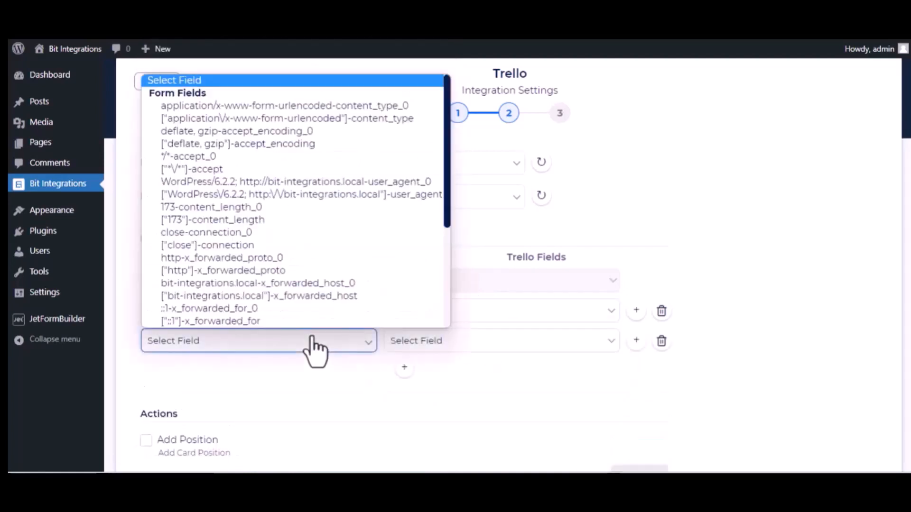
scroll(325, 309, "down", 10)
left_click(270, 283)
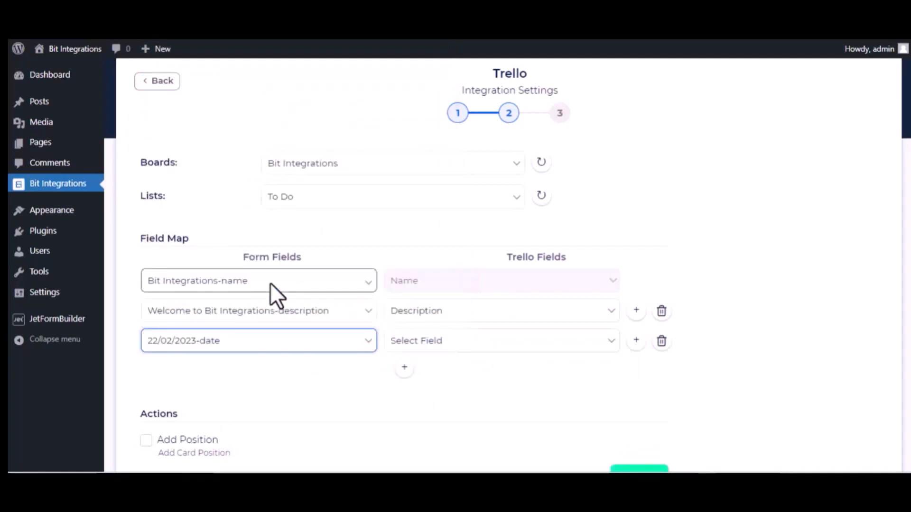
left_click(451, 342)
left_click(427, 383)
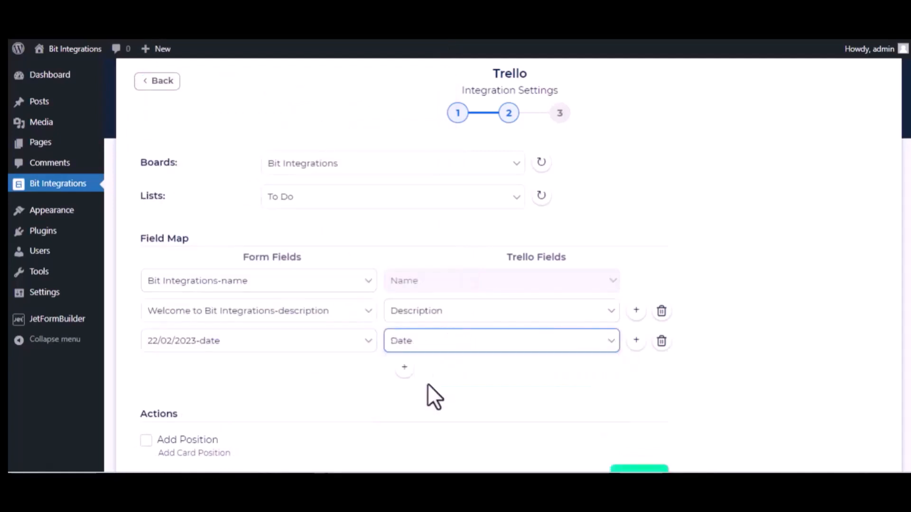
scroll(289, 401, "down", 2)
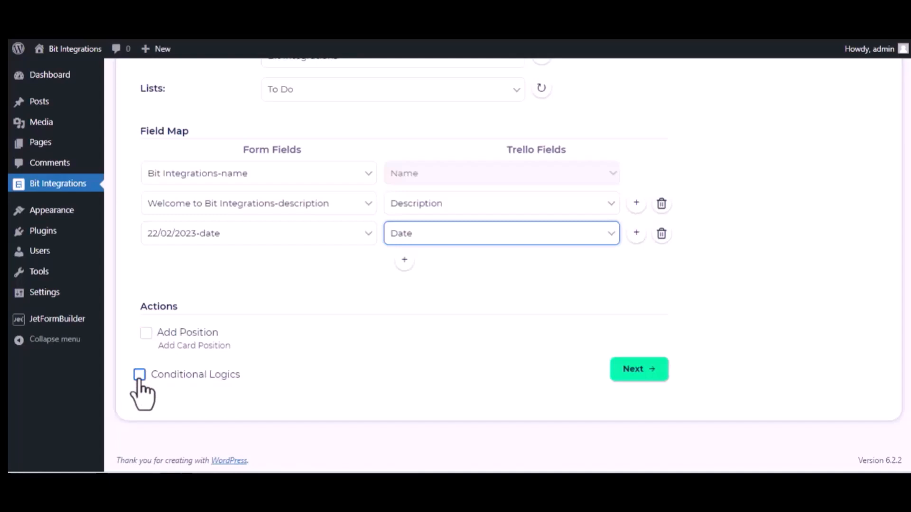
left_click(650, 369)
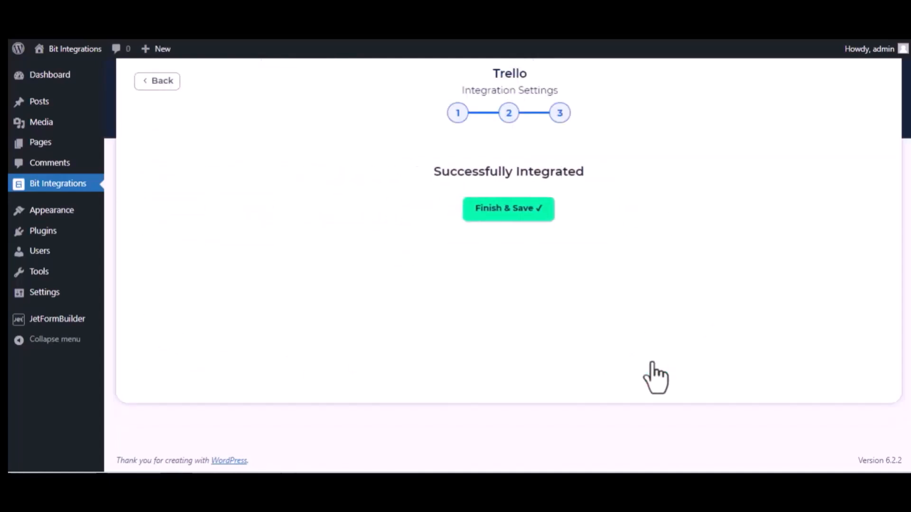
Save the integration and submit the form: 'Bit Integrations', 'Welcome to Bit Integrations Plugin', 09/22/2022
left_click(507, 210)
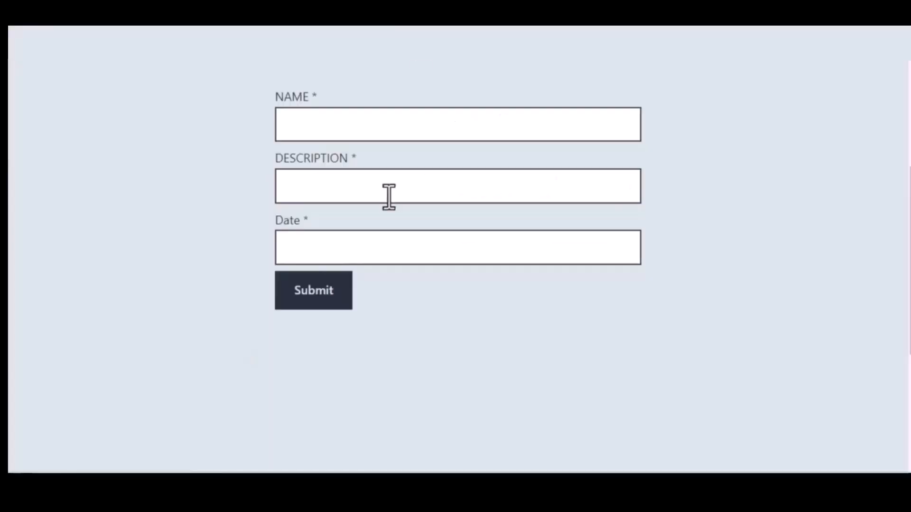
left_click(348, 129)
type("Bit ")
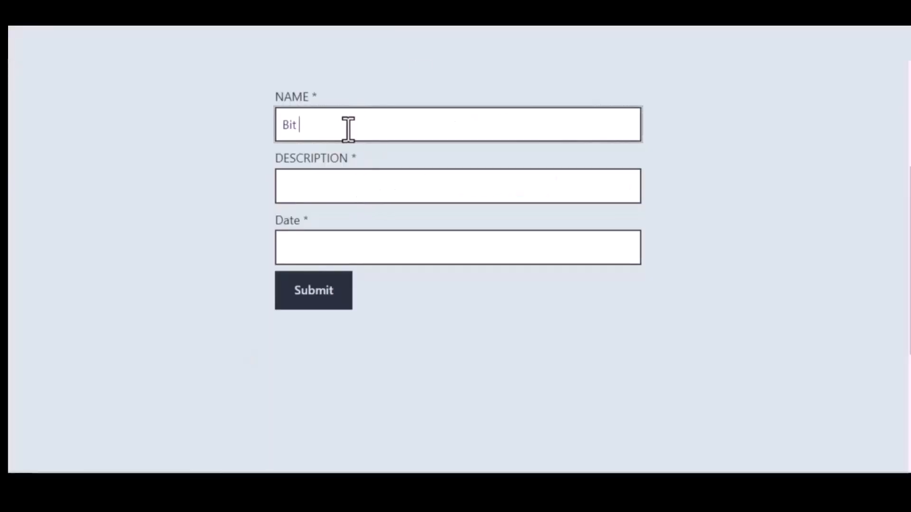
type("Integrations")
left_click(361, 180)
type("Welco")
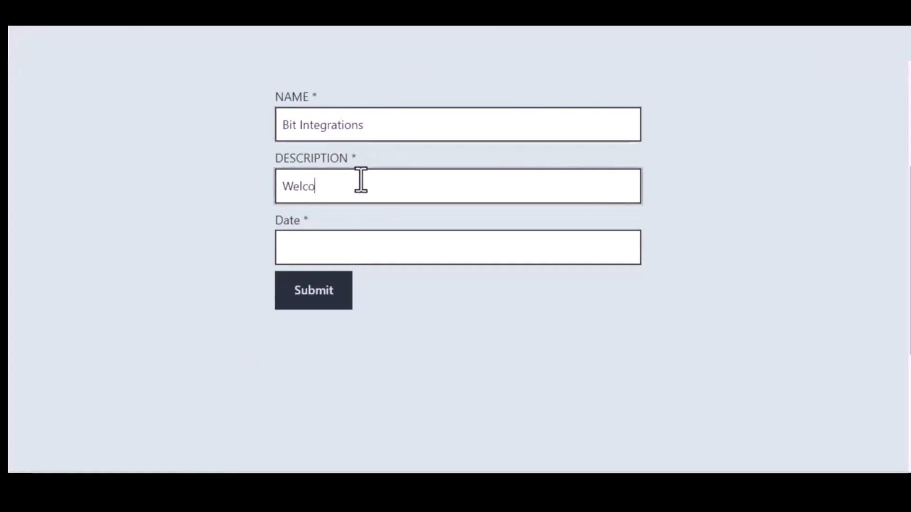
type("me to Bit Integrations ")
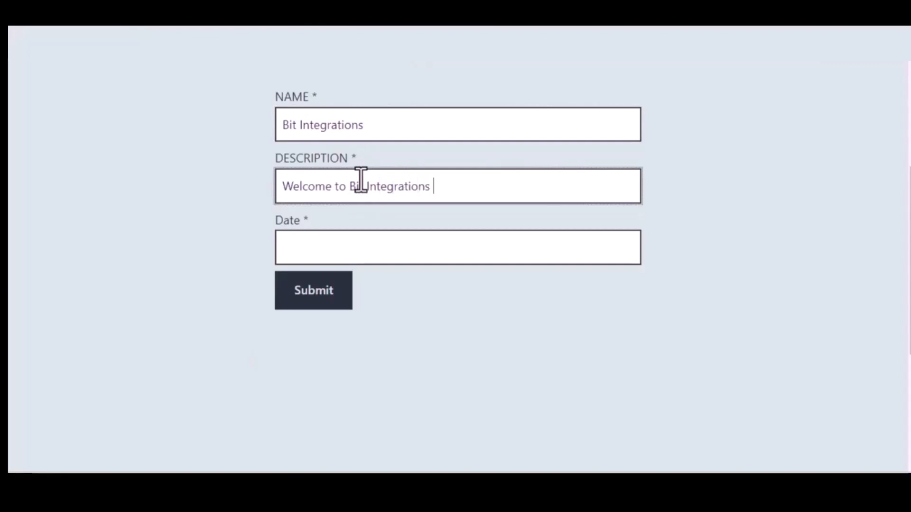
type("Plugin")
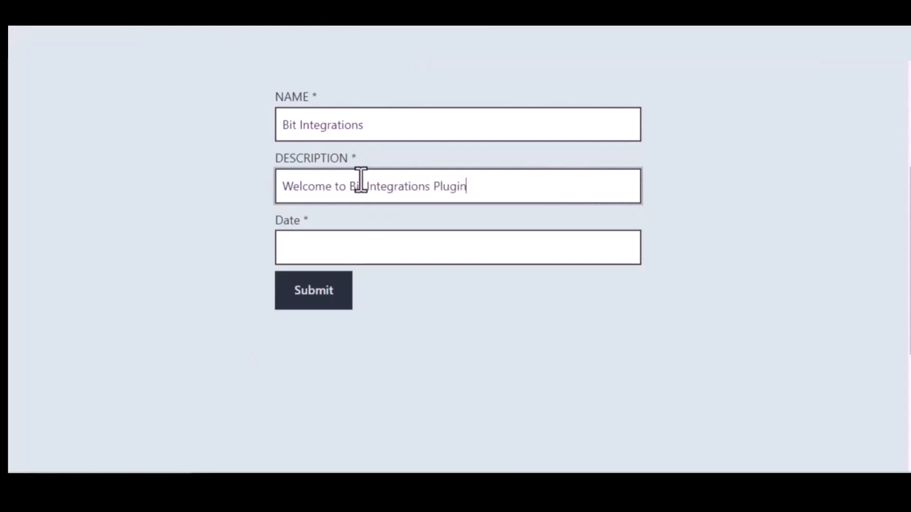
left_click(379, 246)
type("0")
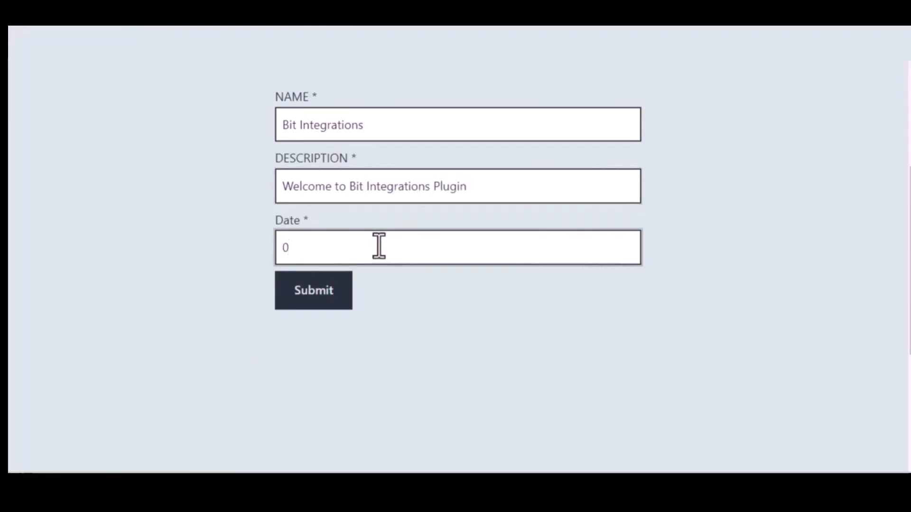
type("9/22/2022")
left_click(317, 291)
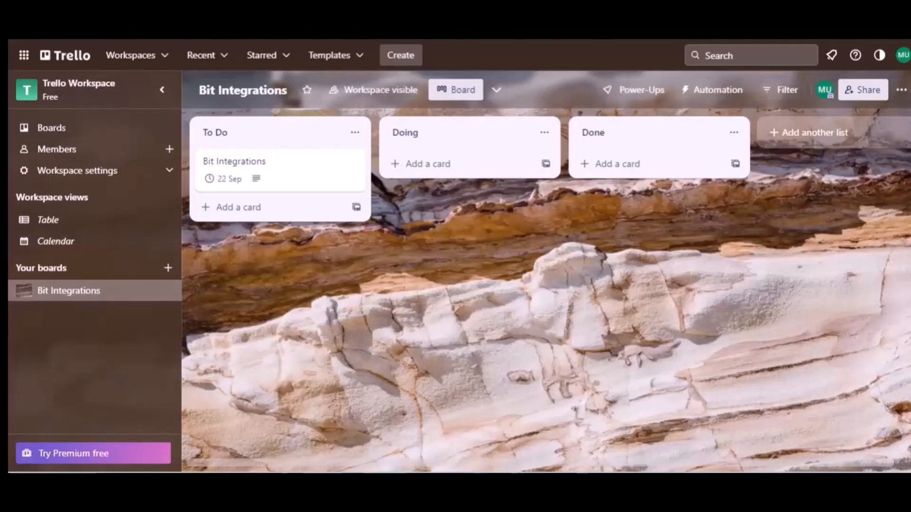
Open the 'Bit Integrations' card from the To Do list on the Bit Integrations board
left_click(240, 135)
left_click(250, 170)
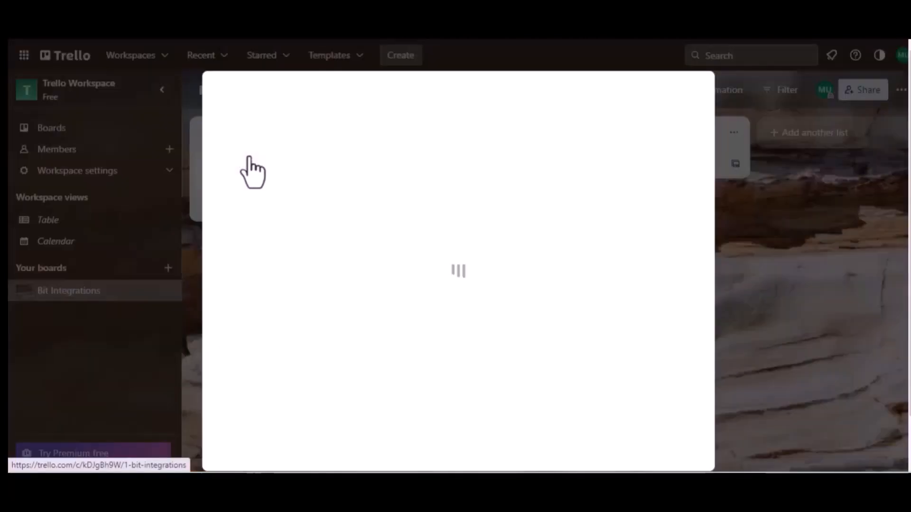